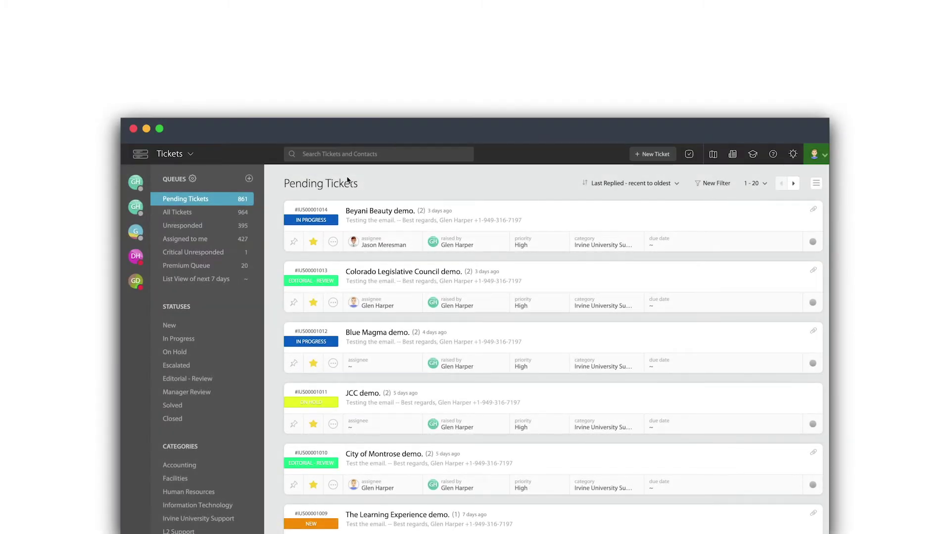
Open the app's navigation menu to reach the Support Center customization pages
{"action": "left_click", "coordinate": [173, 157]}
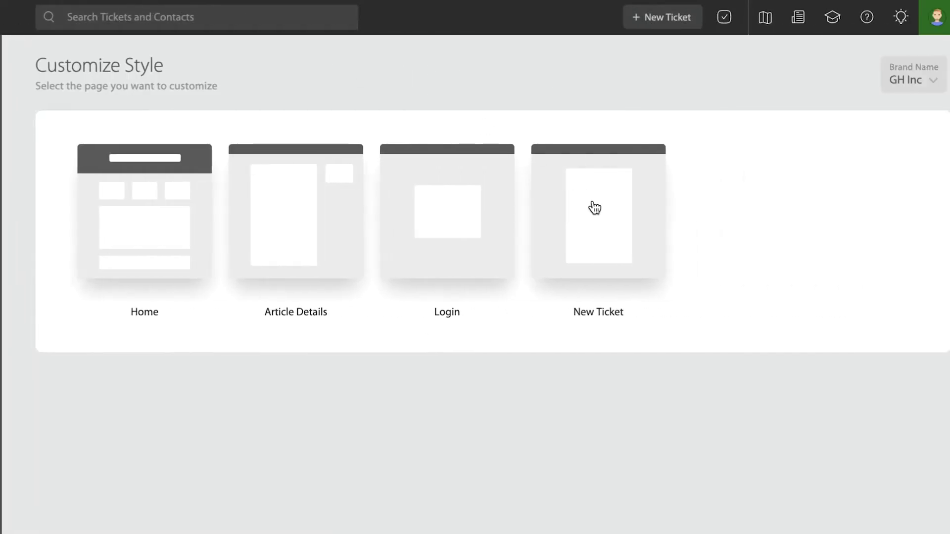
{"action": "left_click", "coordinate": [598, 212]}
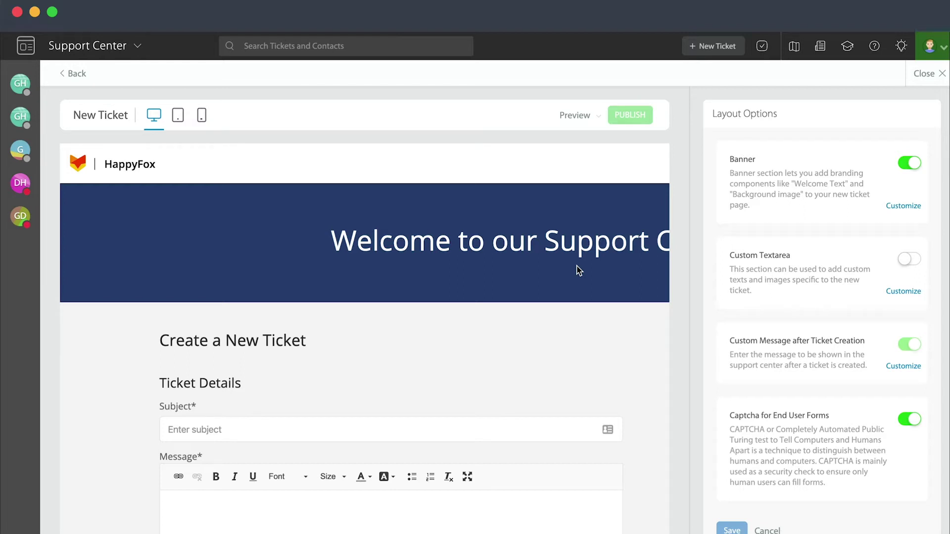
{"action": "scroll", "coordinate": [575, 271], "scroll_direction": "down", "scroll_amount": 2}
{"action": "scroll", "coordinate": [576, 271], "scroll_direction": "up", "scroll_amount": 2}
{"action": "scroll", "coordinate": [576, 271], "scroll_direction": "down", "scroll_amount": 4}
{"action": "scroll", "coordinate": [576, 271], "scroll_direction": "down", "scroll_amount": 10}
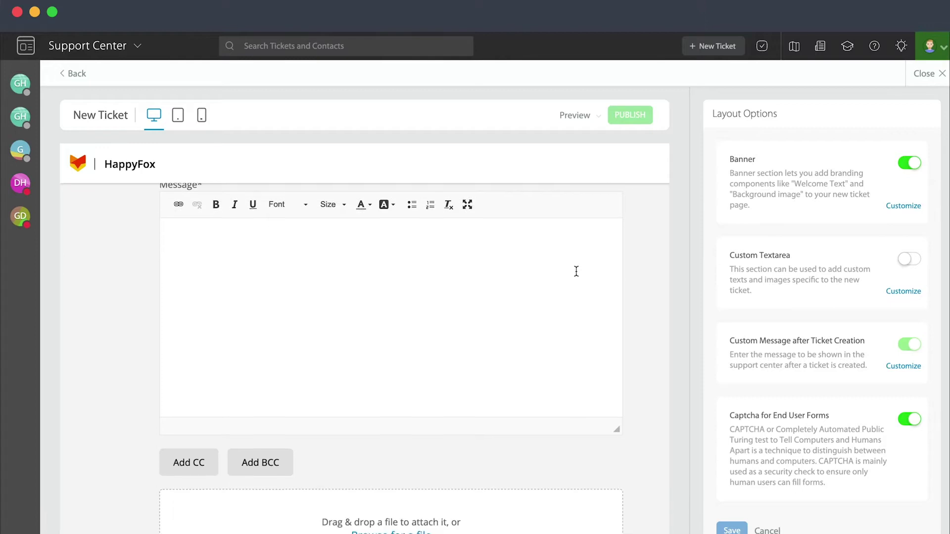
{"action": "scroll", "coordinate": [576, 271], "scroll_direction": "down", "scroll_amount": 5}
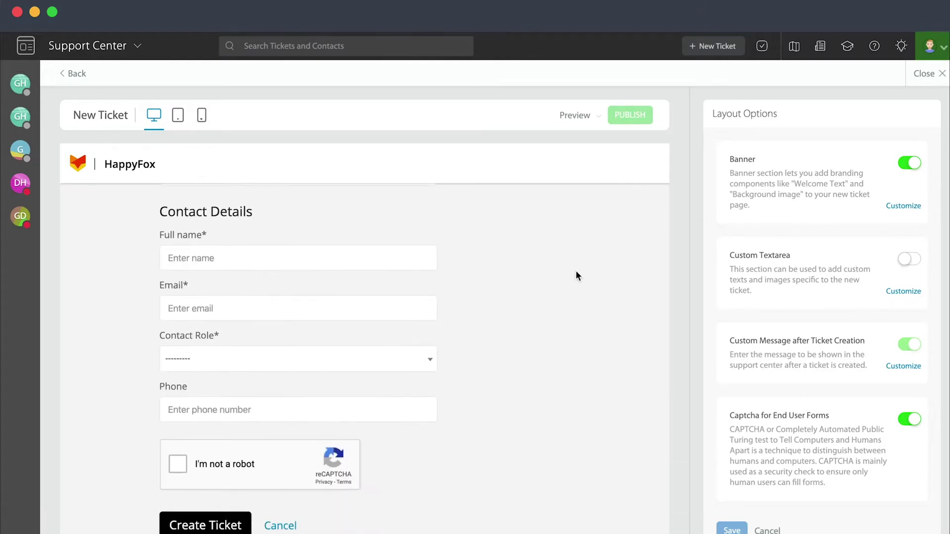
{"action": "scroll", "coordinate": [576, 271], "scroll_direction": "up", "scroll_amount": 18}
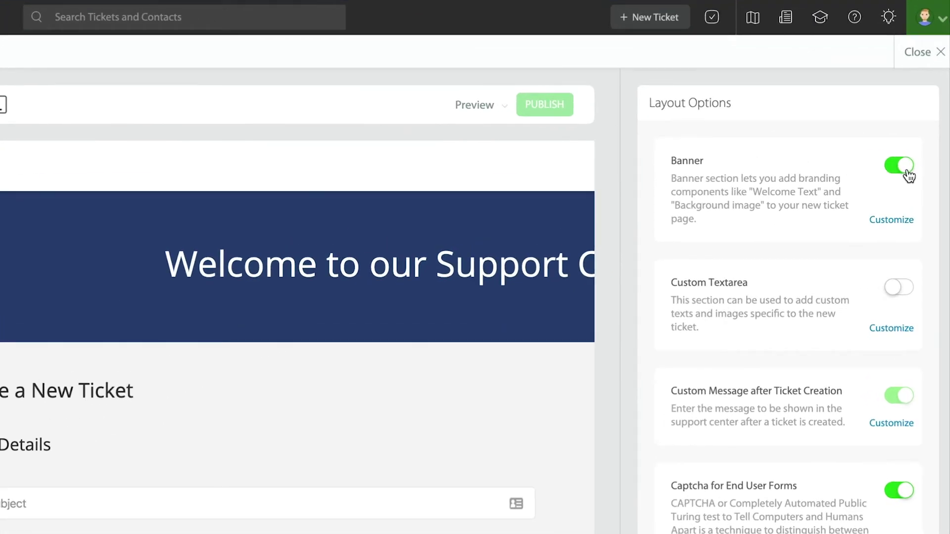
Switch the New Ticket banner off and back on, then open its Customize settings and edit the welcome text
{"action": "left_click", "coordinate": [914, 166]}
{"action": "left_click", "coordinate": [892, 168]}
{"action": "left_click", "coordinate": [893, 223]}
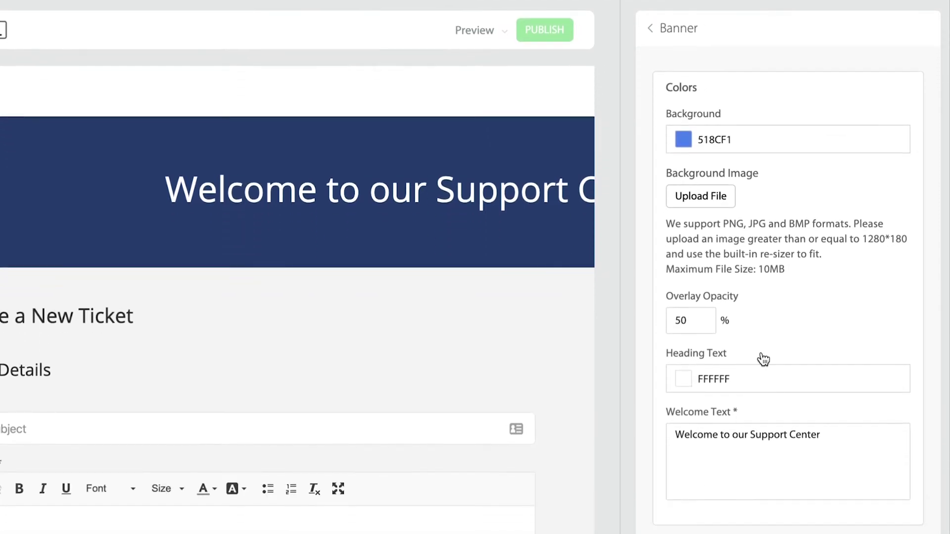
{"action": "scroll", "coordinate": [732, 420], "scroll_direction": "down", "scroll_amount": 1}
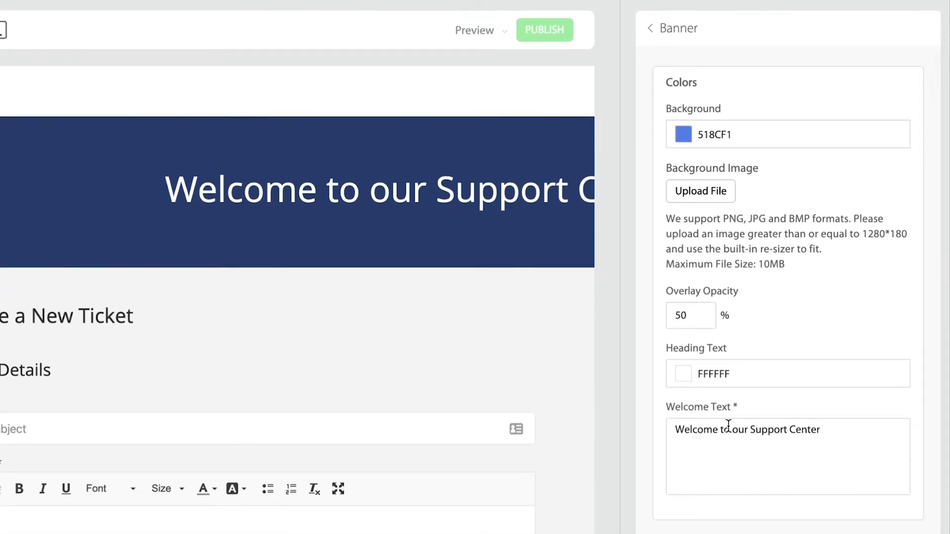
{"action": "left_click", "coordinate": [798, 429]}
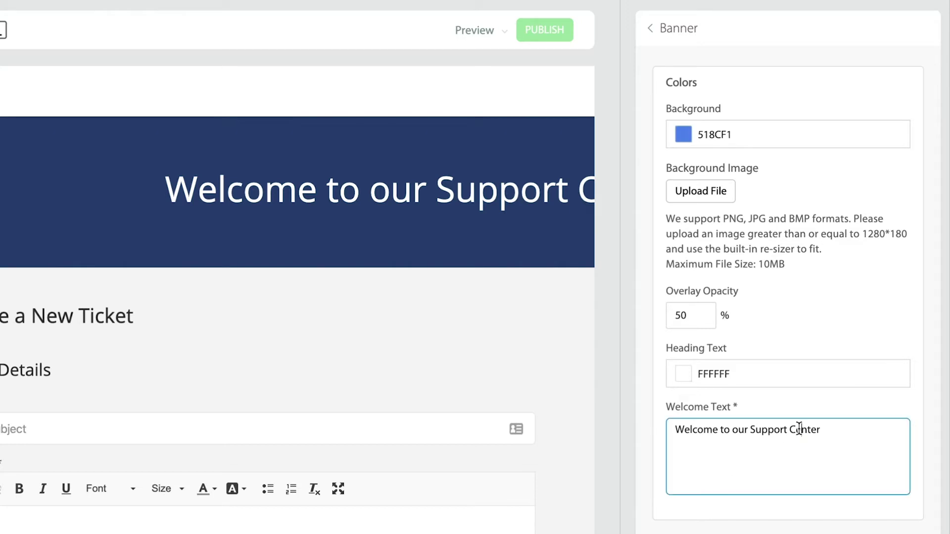
Return from the Banner settings to Layout Options and scroll down to Properties
{"action": "left_click", "coordinate": [650, 29]}
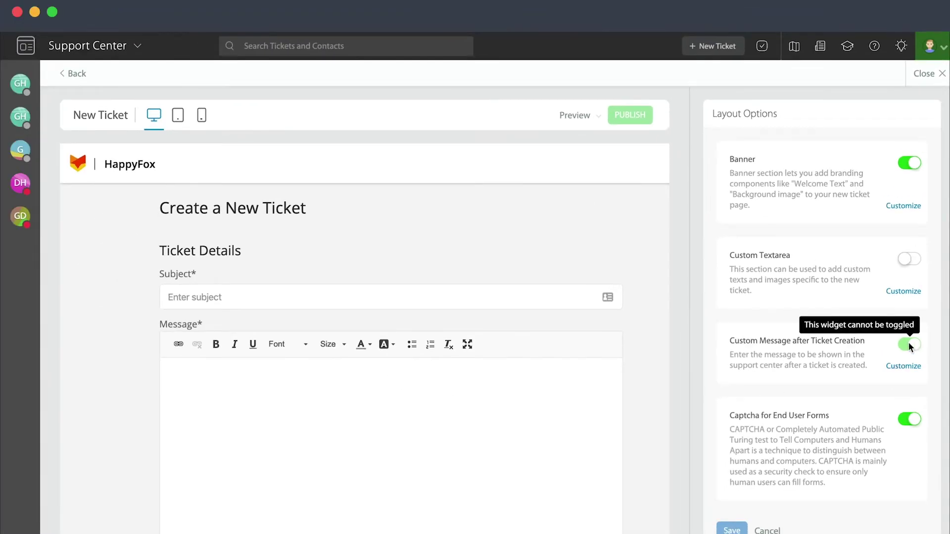
{"action": "scroll", "coordinate": [901, 348], "scroll_direction": "down", "scroll_amount": 4}
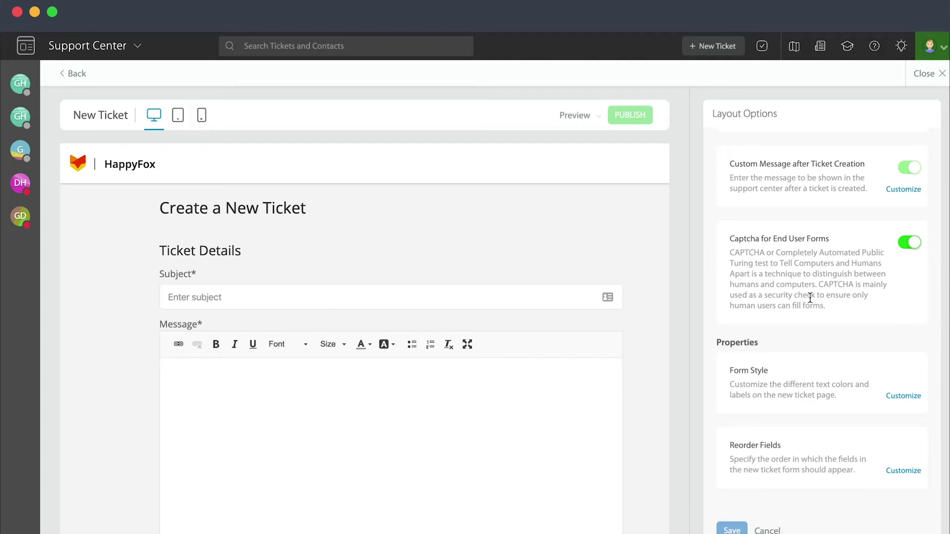
{"action": "scroll", "coordinate": [515, 403], "scroll_direction": "down", "scroll_amount": 3}
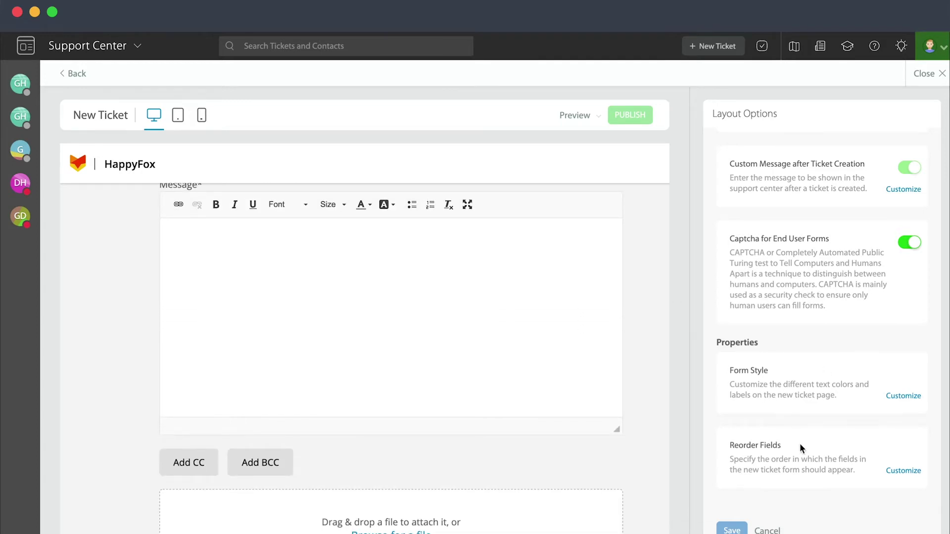
Open Reorder Fields and try the Subject and Message fields in the form preview
{"action": "left_click", "coordinate": [903, 471]}
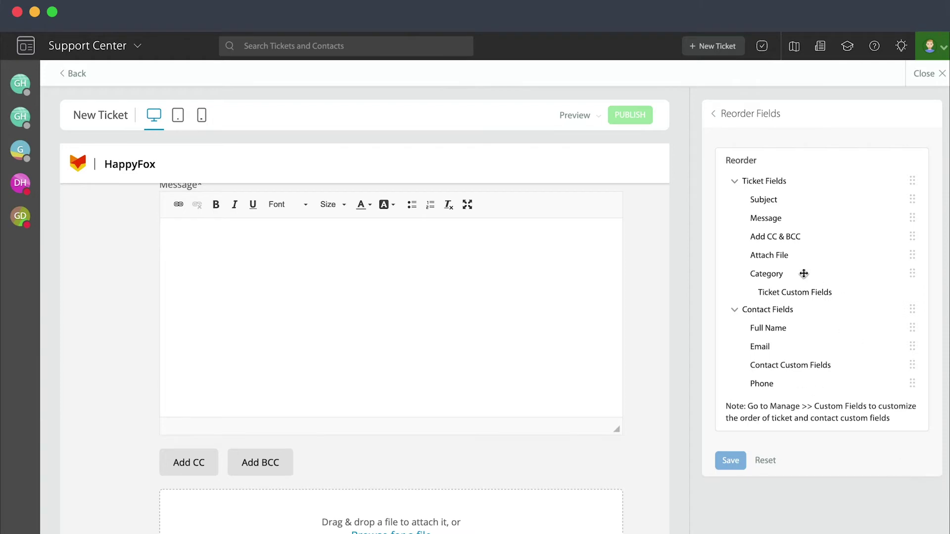
{"action": "scroll", "coordinate": [357, 268], "scroll_direction": "up", "scroll_amount": 6}
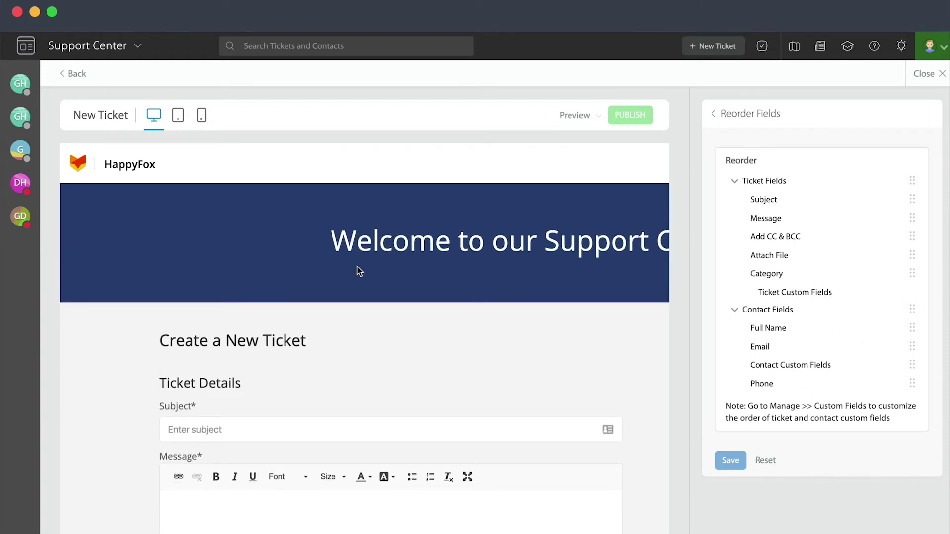
{"action": "scroll", "coordinate": [358, 269], "scroll_direction": "down", "scroll_amount": 3}
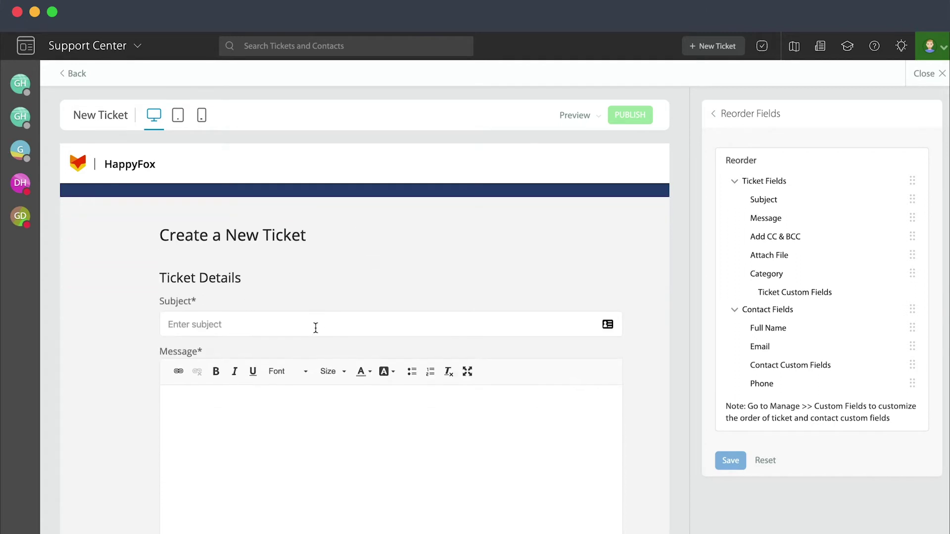
{"action": "left_click", "coordinate": [315, 328]}
{"action": "scroll", "coordinate": [316, 329], "scroll_direction": "down", "scroll_amount": 3}
{"action": "left_click", "coordinate": [315, 315]}
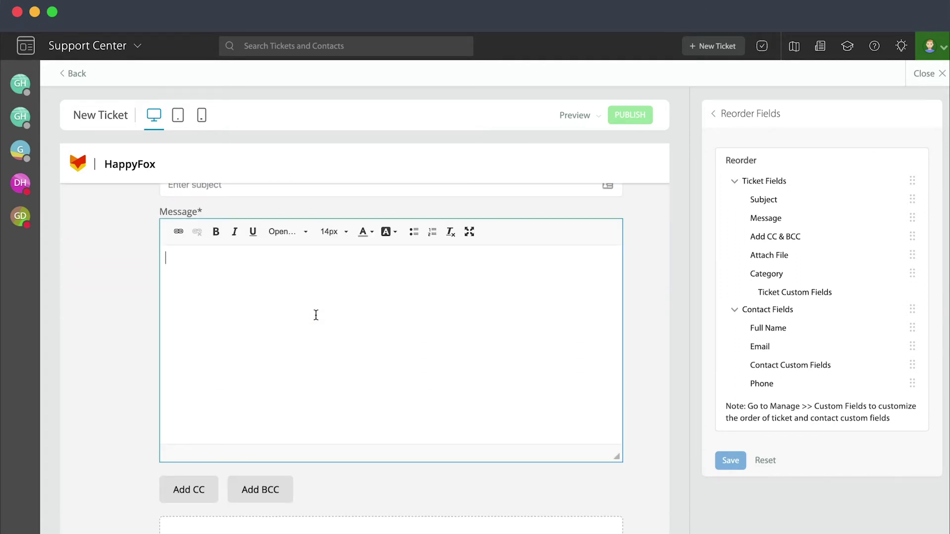
{"action": "scroll", "coordinate": [298, 342], "scroll_direction": "down", "scroll_amount": 6}
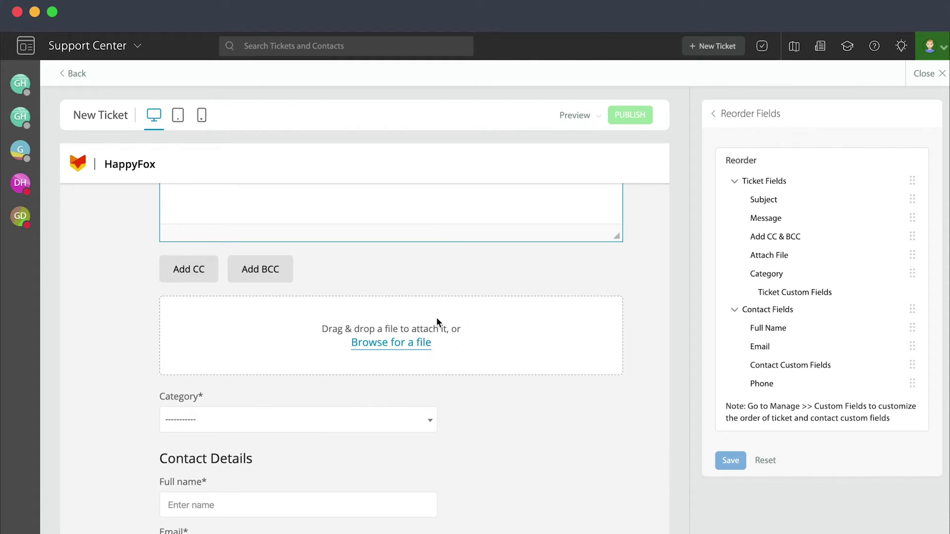
{"action": "scroll", "coordinate": [437, 322], "scroll_direction": "down", "scroll_amount": 4}
In the preview, pick Sales, 200 - 500 employees and Pricing Information, then recheck Company Size
{"action": "left_click", "coordinate": [390, 296]}
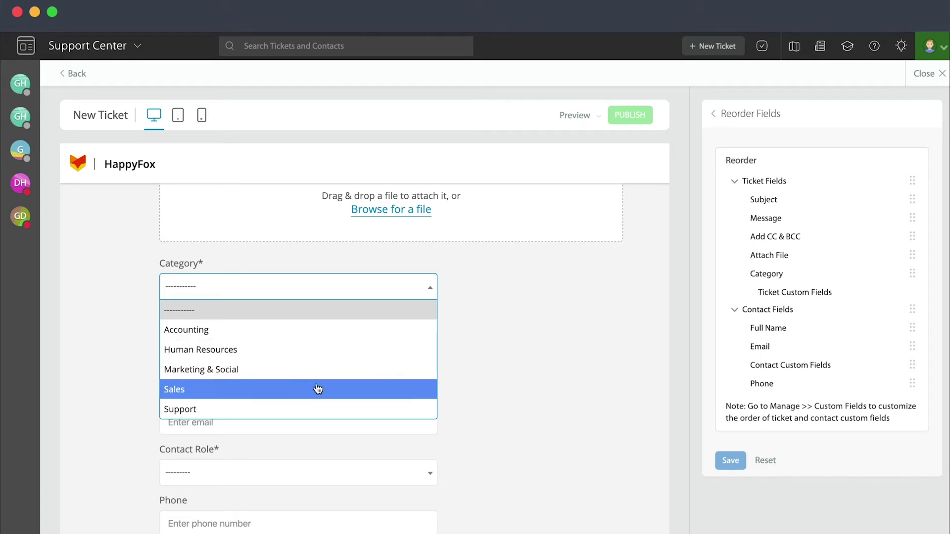
{"action": "left_click", "coordinate": [319, 390]}
{"action": "left_click", "coordinate": [373, 338]}
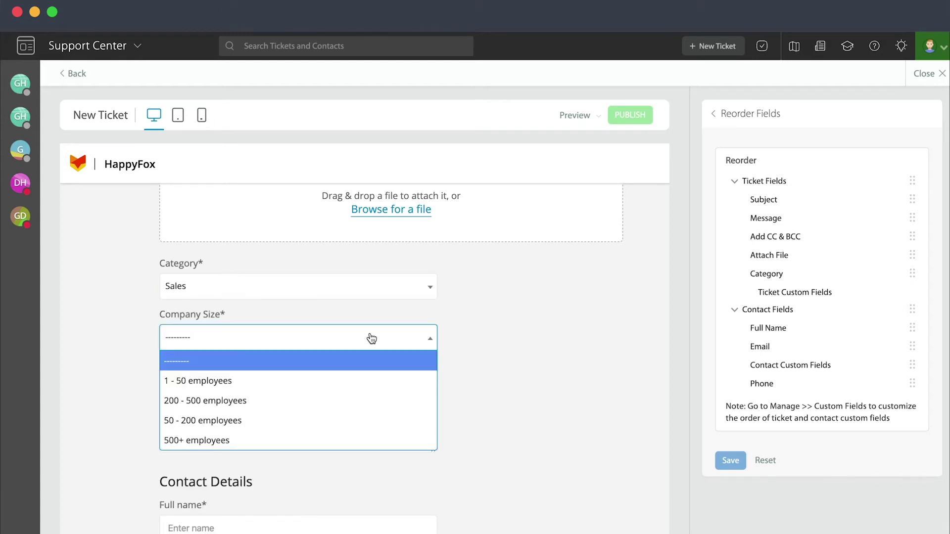
{"action": "left_click", "coordinate": [309, 401]}
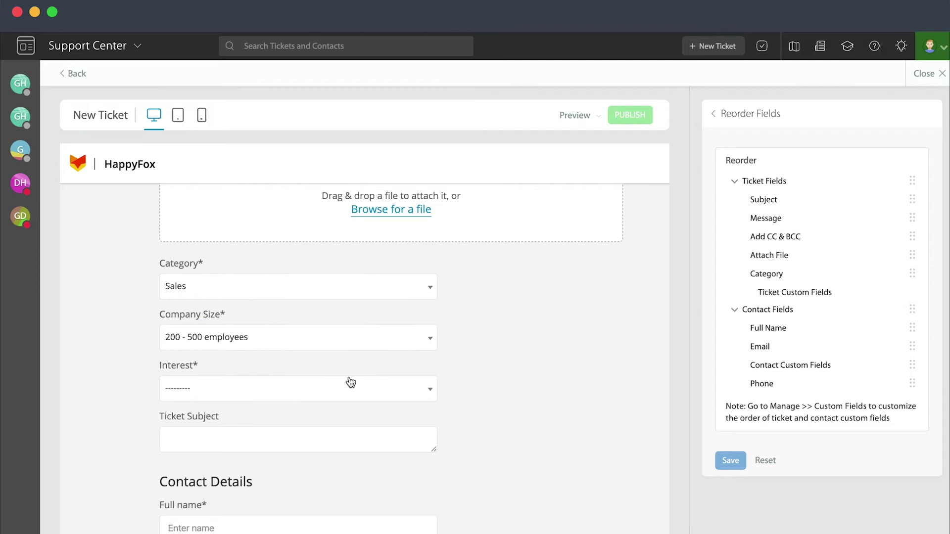
{"action": "left_click", "coordinate": [350, 388]}
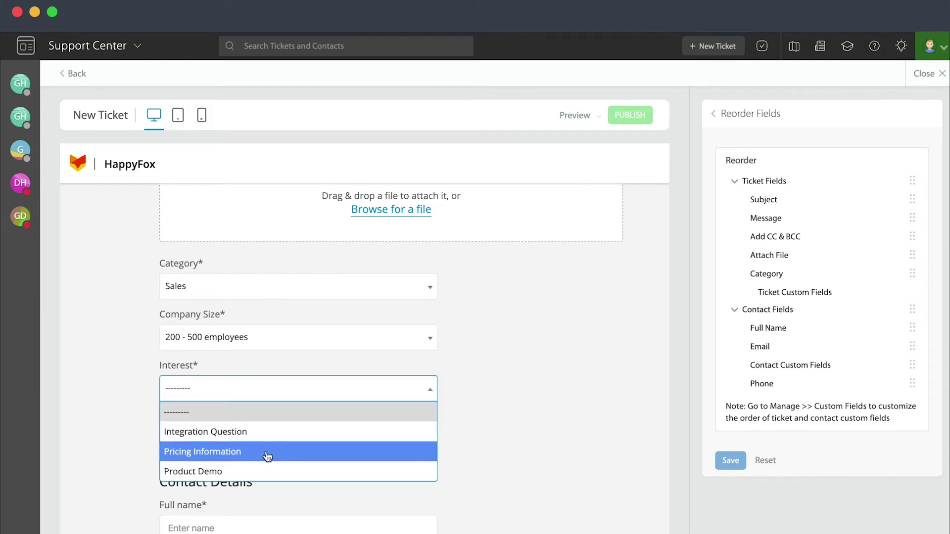
{"action": "left_click", "coordinate": [266, 452]}
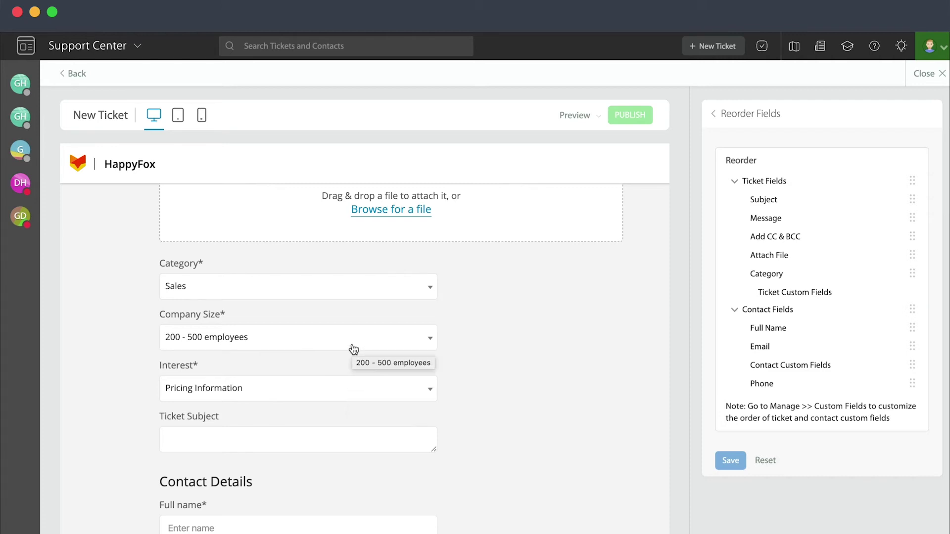
{"action": "left_click", "coordinate": [354, 349]}
{"action": "left_click", "coordinate": [345, 334]}
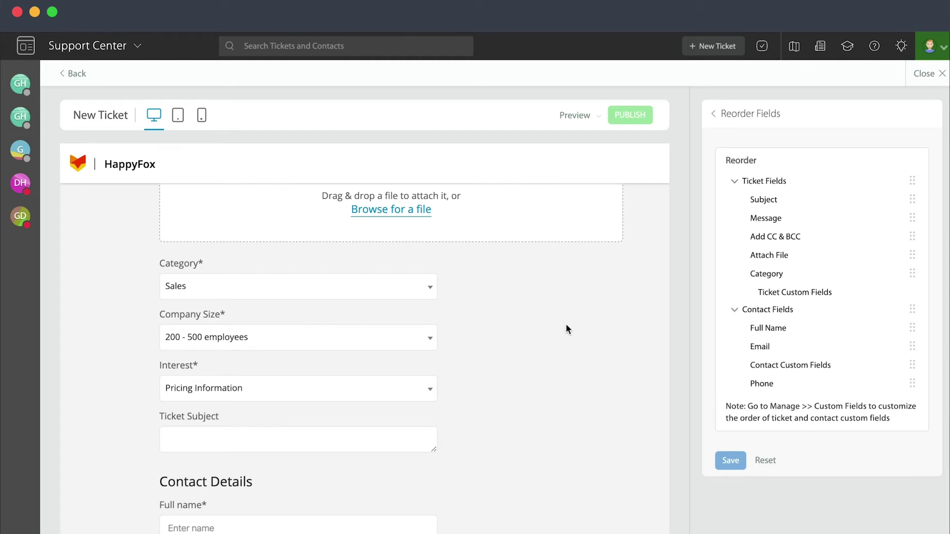
Drag Email above Full Name, Contact Fields above Ticket Fields, and Contact Custom Fields to the top
{"action": "scroll", "coordinate": [567, 329], "scroll_direction": "down", "scroll_amount": 3}
{"action": "scroll", "coordinate": [567, 329], "scroll_direction": "up", "scroll_amount": 4}
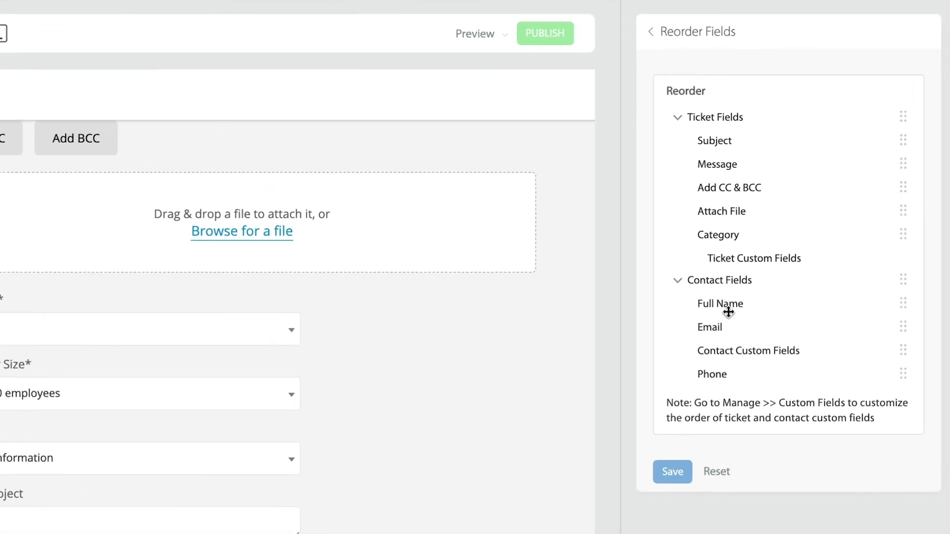
{"action": "left_click_drag", "start_coordinate": [903, 327], "coordinate": [898, 298]}
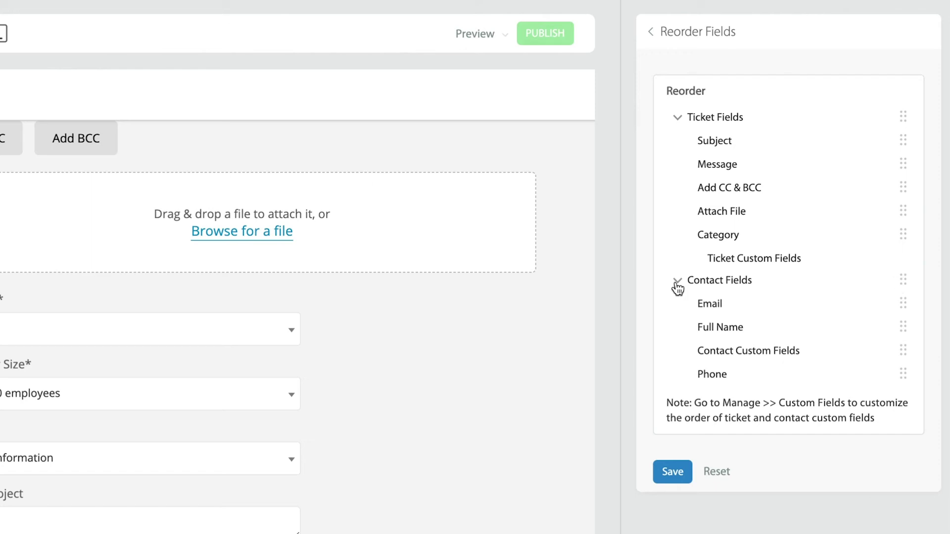
{"action": "left_click_drag", "start_coordinate": [702, 275], "coordinate": [696, 105]}
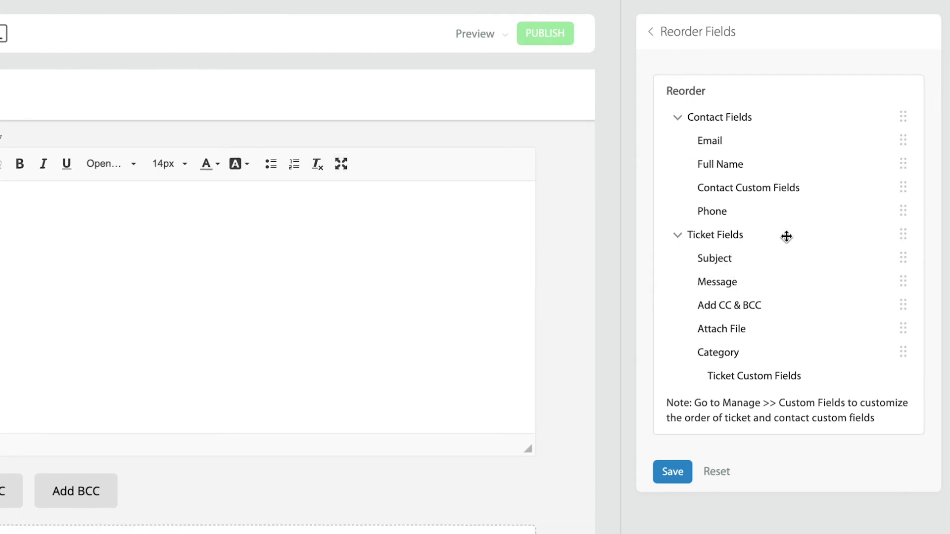
{"action": "left_click_drag", "start_coordinate": [906, 186], "coordinate": [895, 125]}
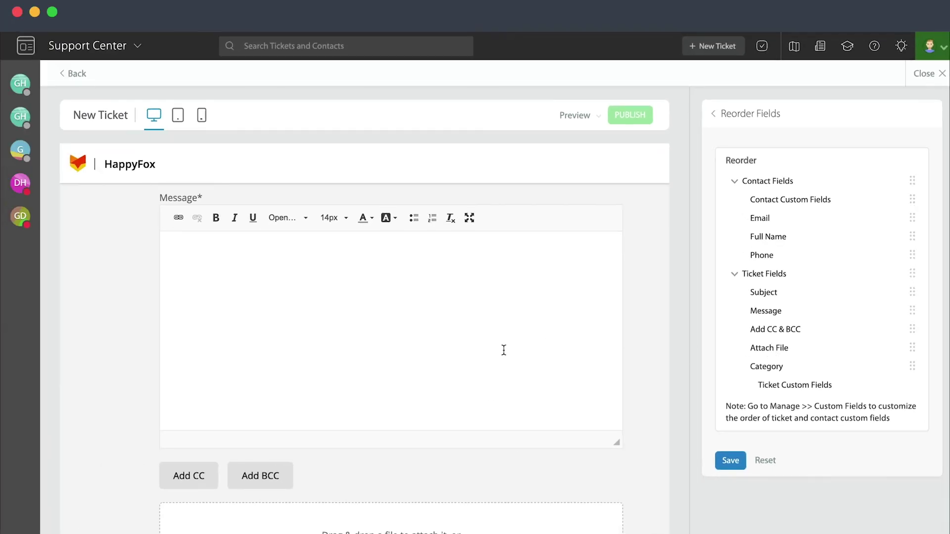
{"action": "scroll", "coordinate": [503, 350], "scroll_direction": "up", "scroll_amount": 5}
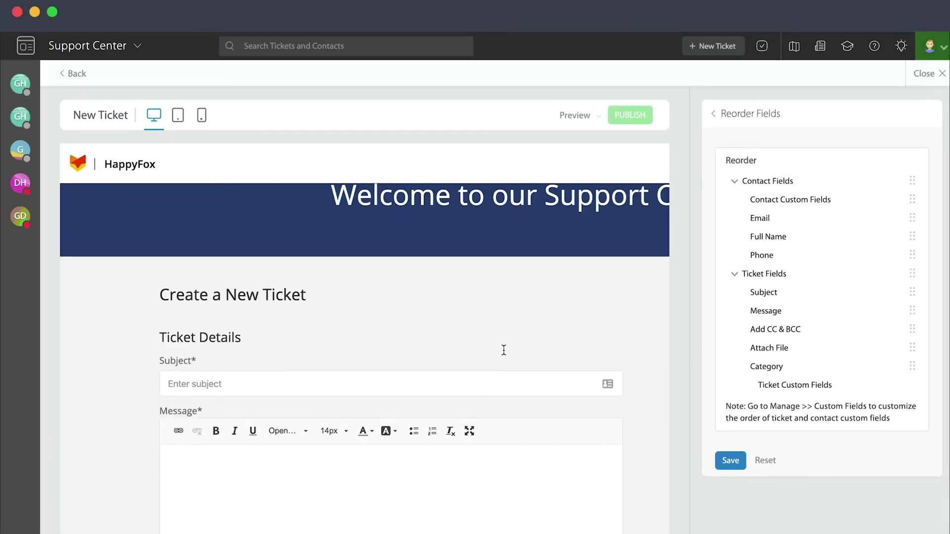
Open Form Style and review the 'Create a New Ticket' and 'Ticket Details' title fields
{"action": "left_click", "coordinate": [713, 115]}
{"action": "scroll", "coordinate": [756, 386], "scroll_direction": "down", "scroll_amount": 3}
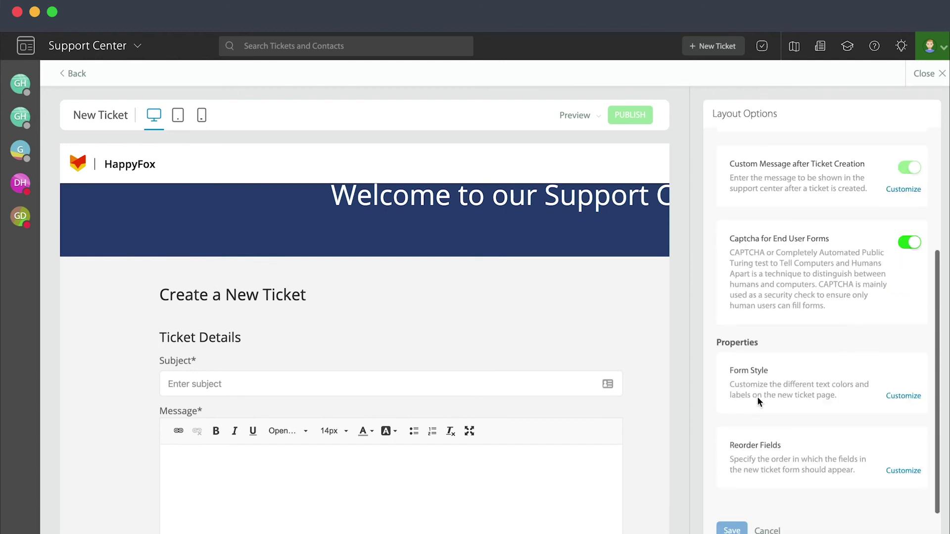
{"action": "left_click", "coordinate": [917, 396]}
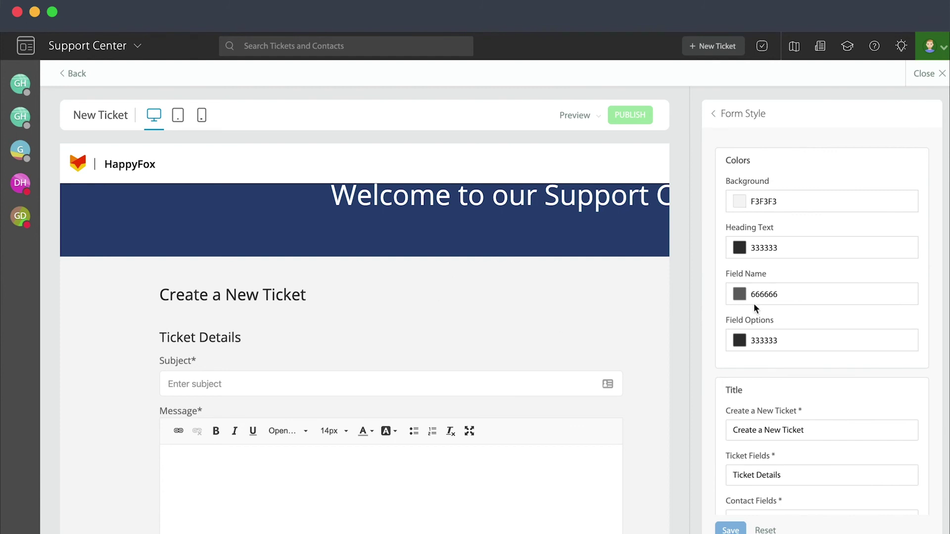
{"action": "scroll", "coordinate": [846, 346], "scroll_direction": "down", "scroll_amount": 2}
{"action": "left_click", "coordinate": [835, 316]}
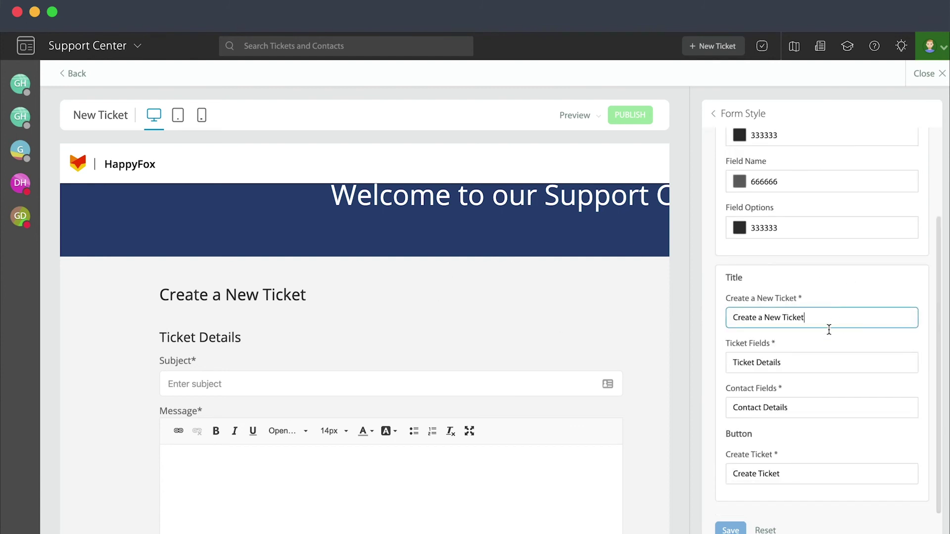
{"action": "left_click", "coordinate": [799, 361]}
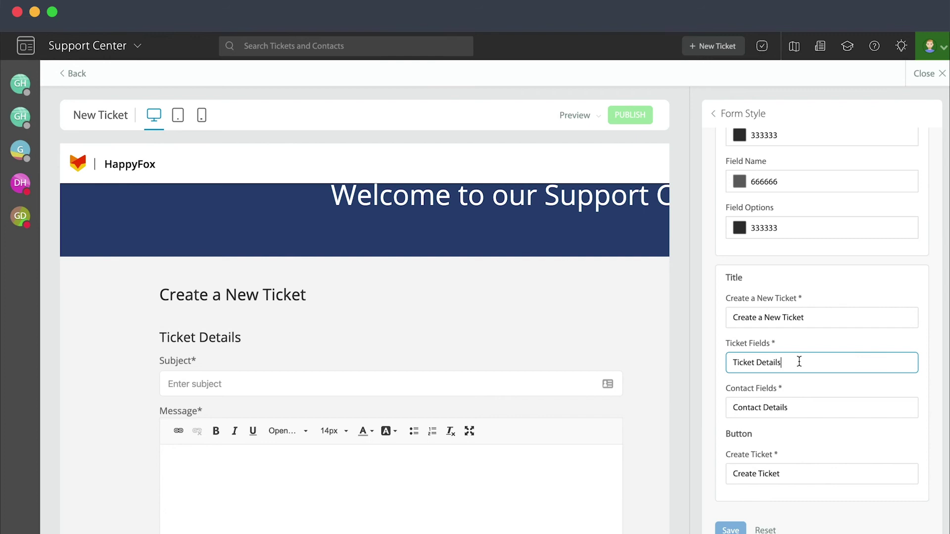
Back in Layout Options, check the preview's Category list keeping Sales, then open the admin navigation
{"action": "left_click", "coordinate": [713, 113]}
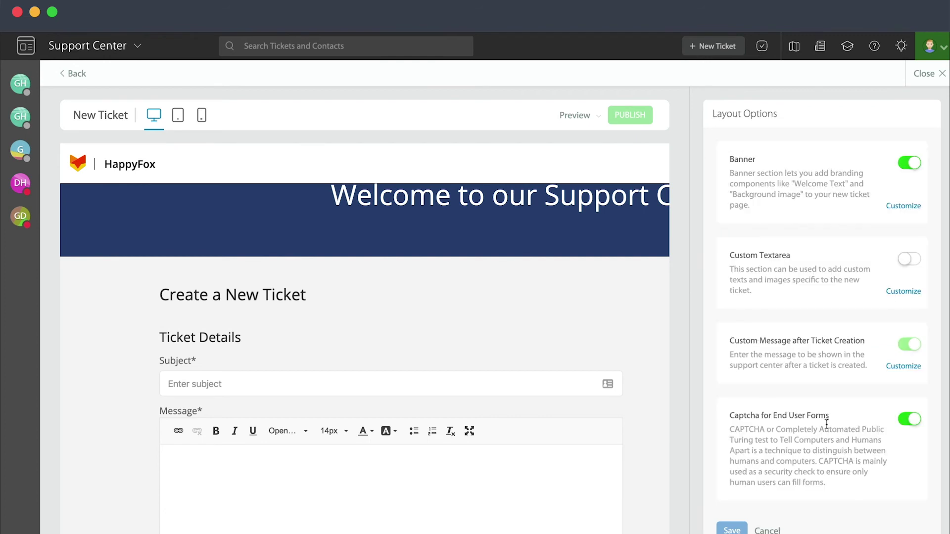
{"action": "scroll", "coordinate": [534, 396], "scroll_direction": "down", "scroll_amount": 7}
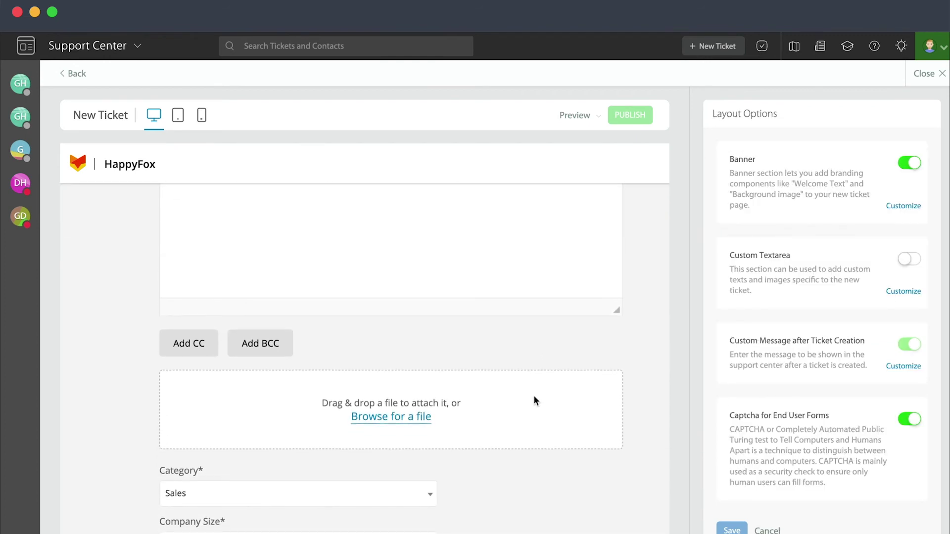
{"action": "scroll", "coordinate": [535, 401], "scroll_direction": "down", "scroll_amount": 5}
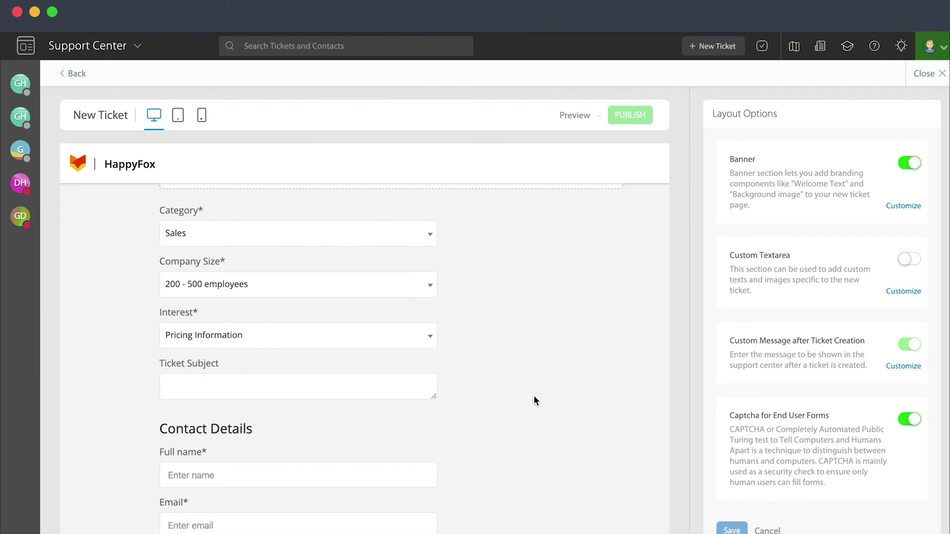
{"action": "left_click", "coordinate": [417, 236]}
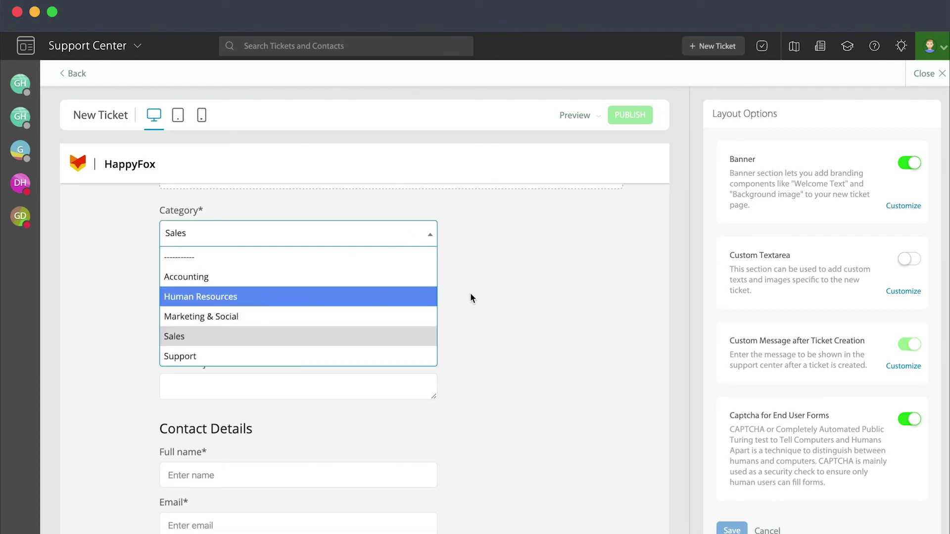
{"action": "left_click", "coordinate": [487, 303]}
{"action": "left_click", "coordinate": [110, 45]}
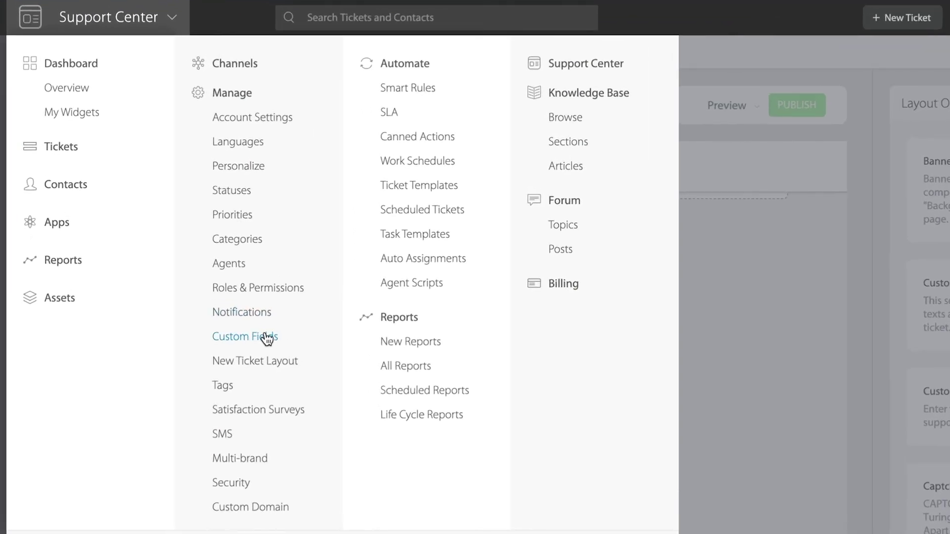
View the Custom Fields list, then reopen the Support Center's New Ticket page editor
{"action": "left_click", "coordinate": [266, 339]}
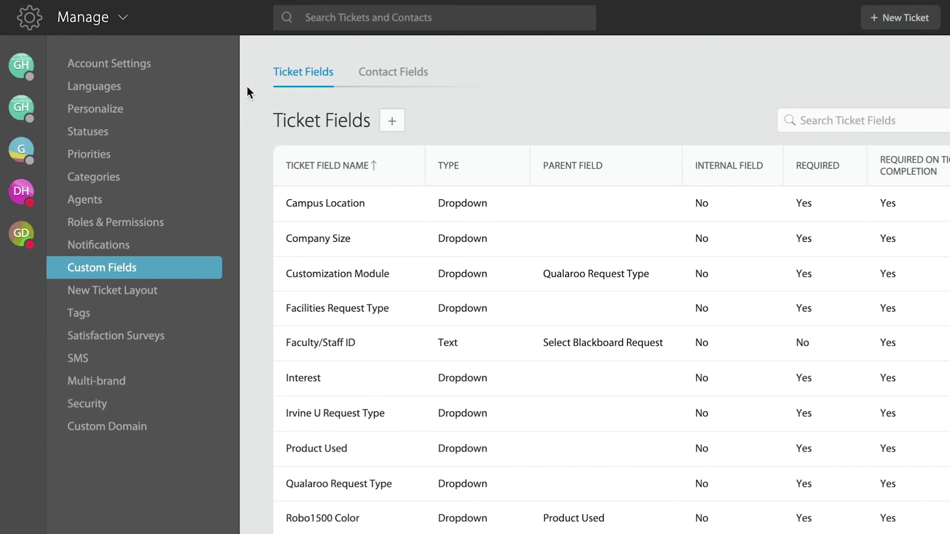
{"action": "left_click", "coordinate": [119, 17]}
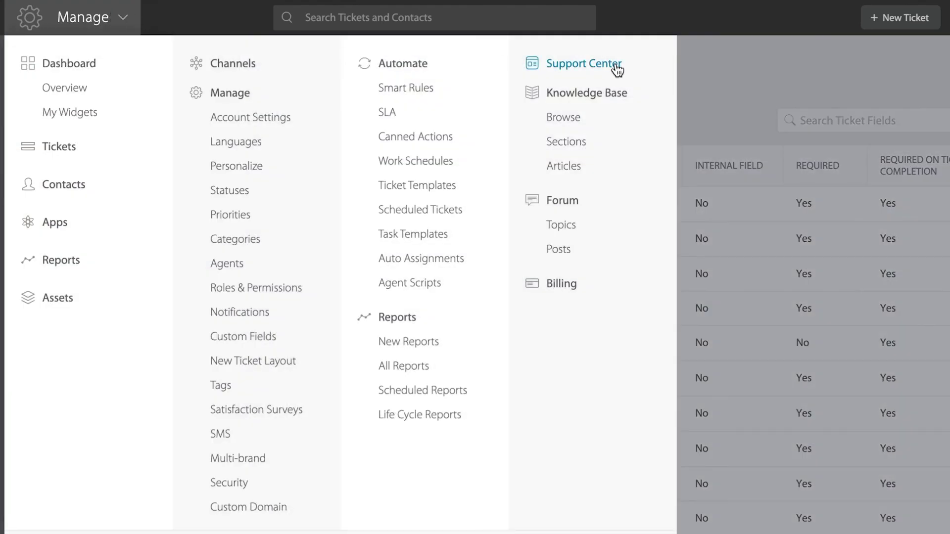
{"action": "left_click", "coordinate": [613, 68]}
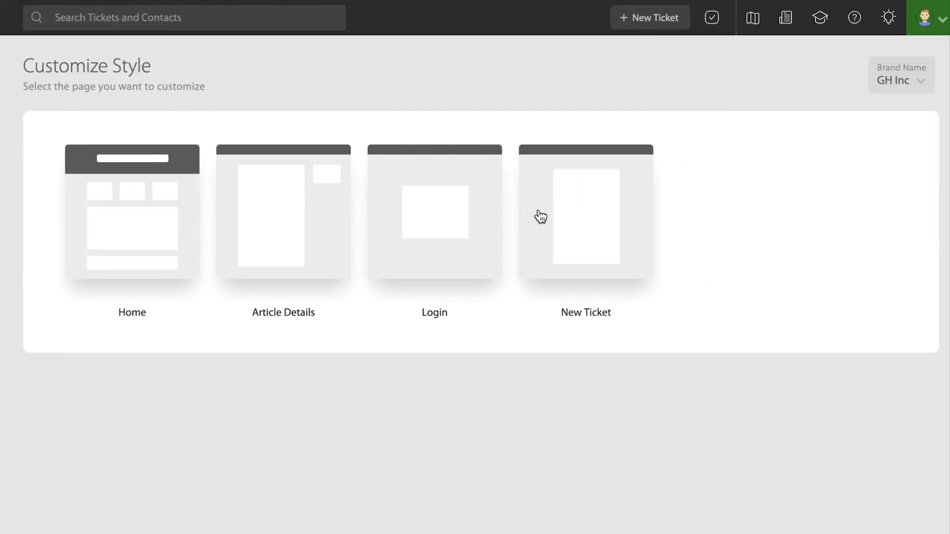
{"action": "left_click", "coordinate": [569, 228]}
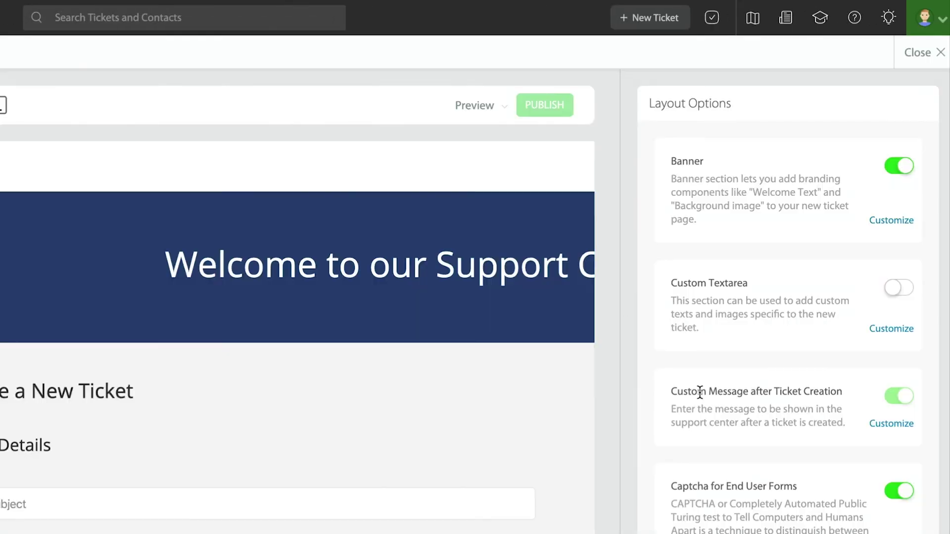